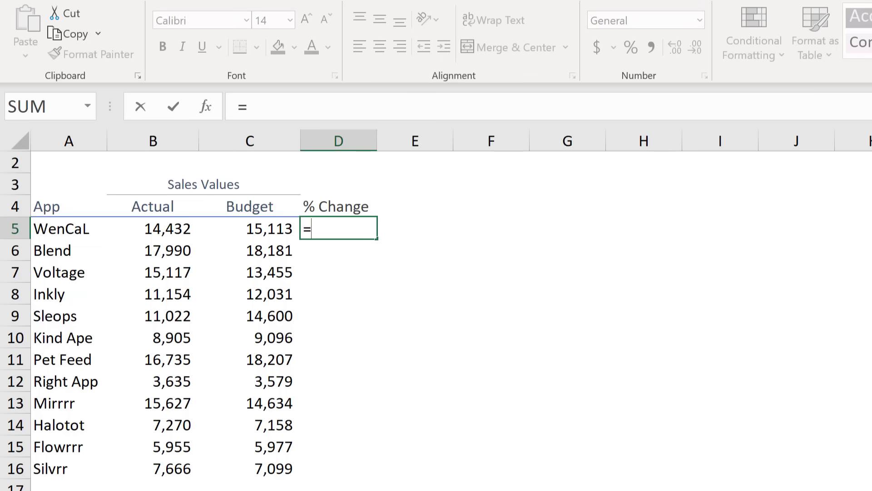
# Enter the % Change formula =B5/C5-1 in D5.
pyautogui.press('Left')
pyautogui.press('Left')
pyautogui.write('/')
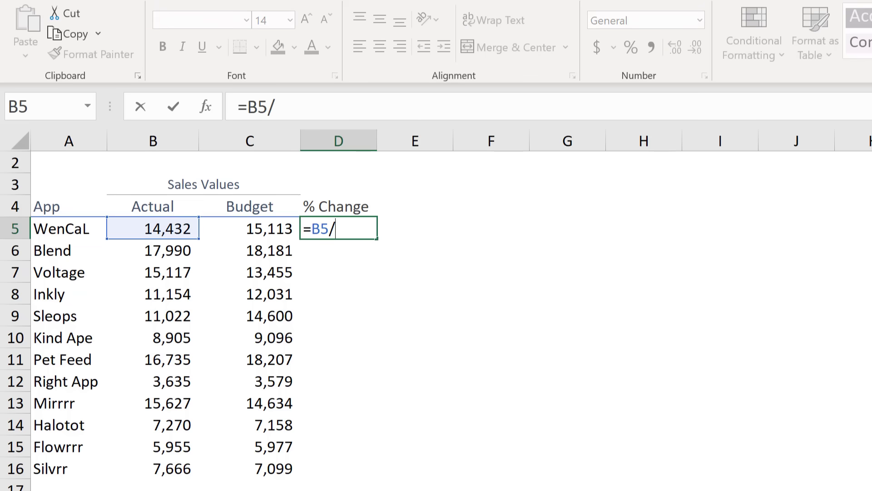
pyautogui.press('Left')
pyautogui.write('-')
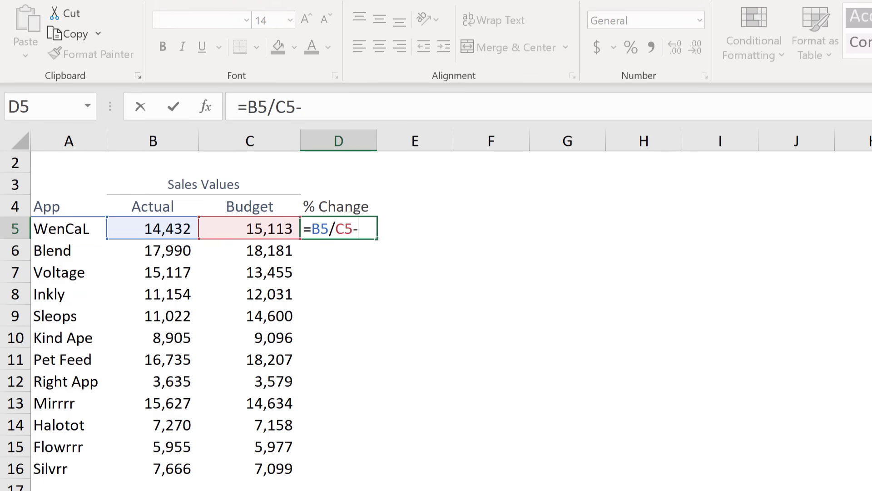
pyautogui.hotkey('ctrl', 'Return')
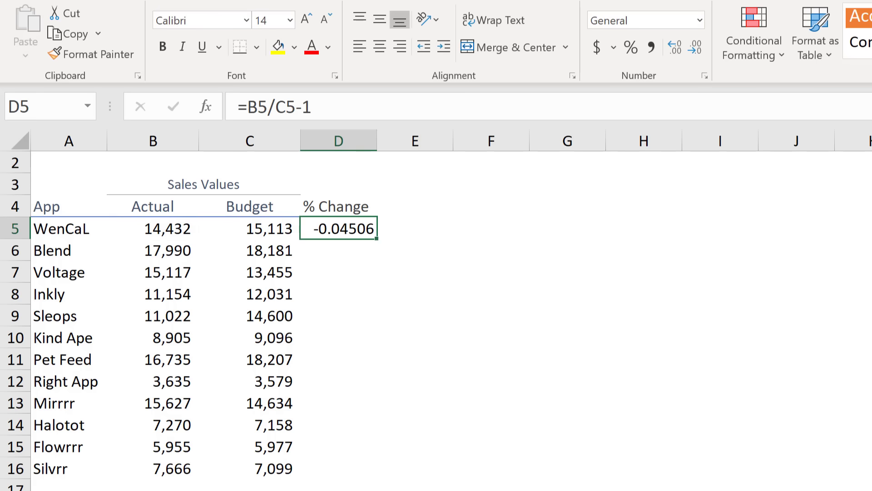
# Fill the formula down every app row and show it as one-decimal percentages.
pyautogui.doubleClick(376, 238)
pyautogui.click(629, 49)
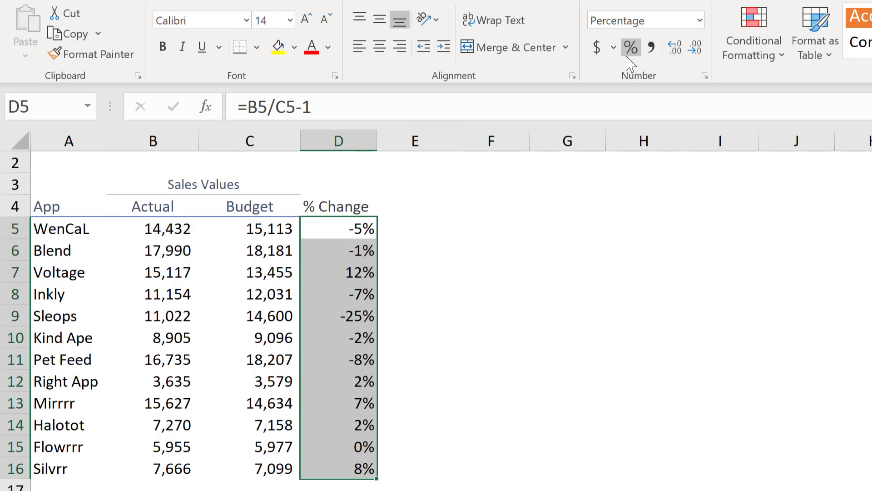
pyautogui.click(671, 50)
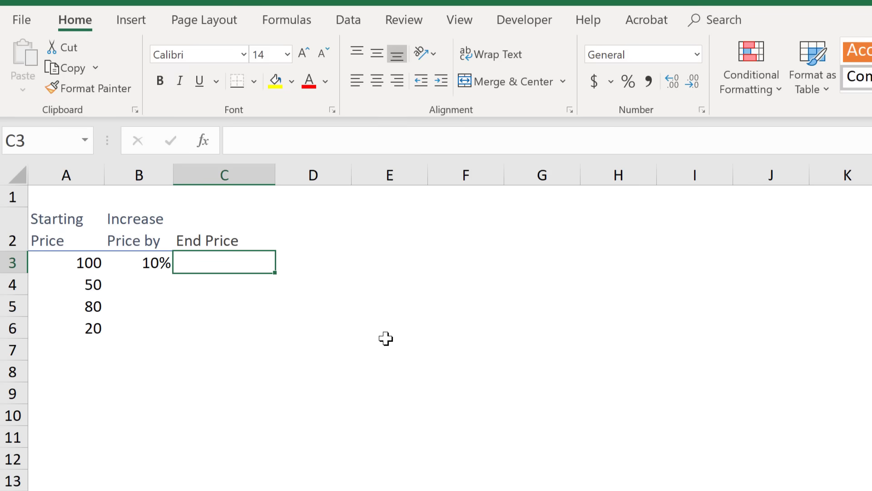
# Enter the End Price formula =A3*(1+B3) in C3.
pyautogui.write('=')
pyautogui.press('Left')
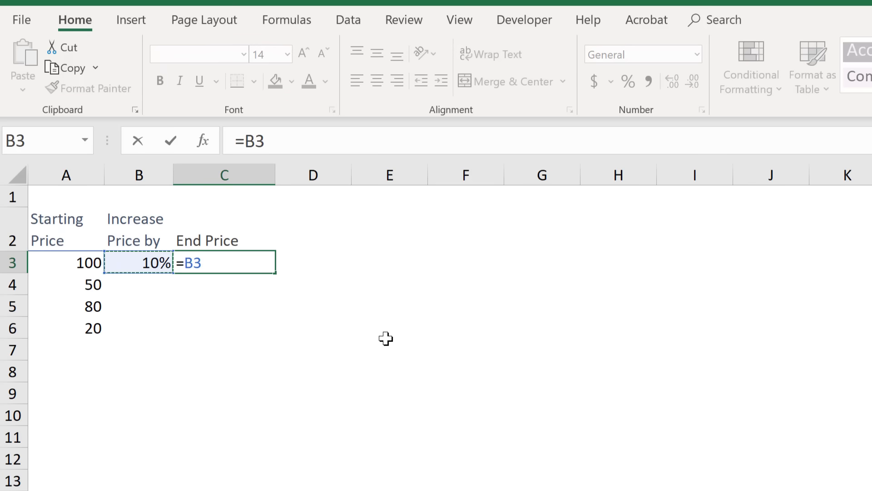
pyautogui.press('Left')
pyautogui.write('*')
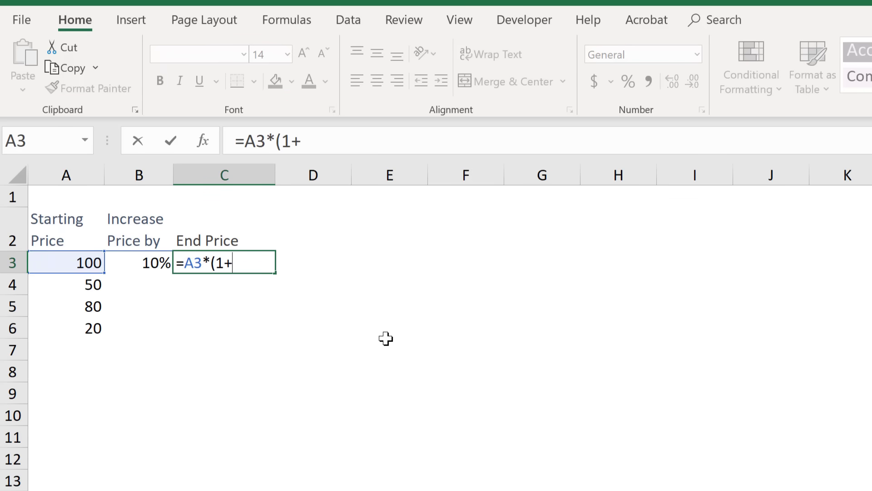
pyautogui.write('(1+')
pyautogui.press('Left')
pyautogui.write(')')
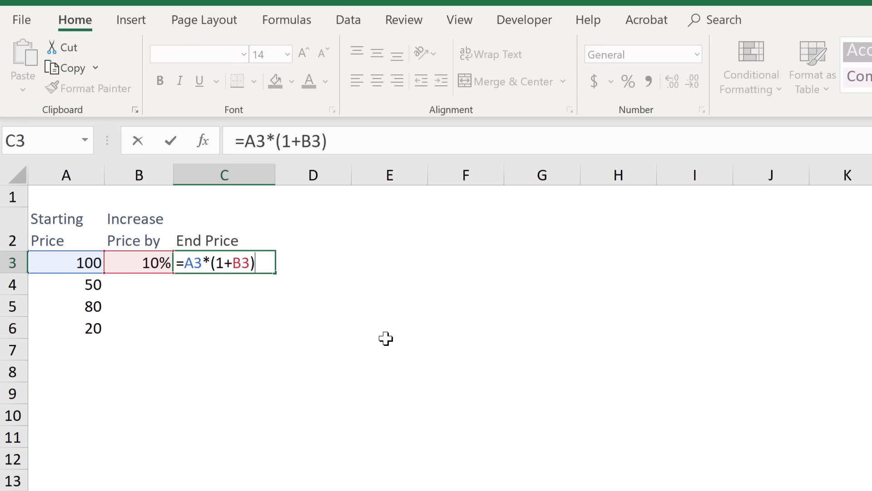
pyautogui.hotkey('ctrl', 'Return')
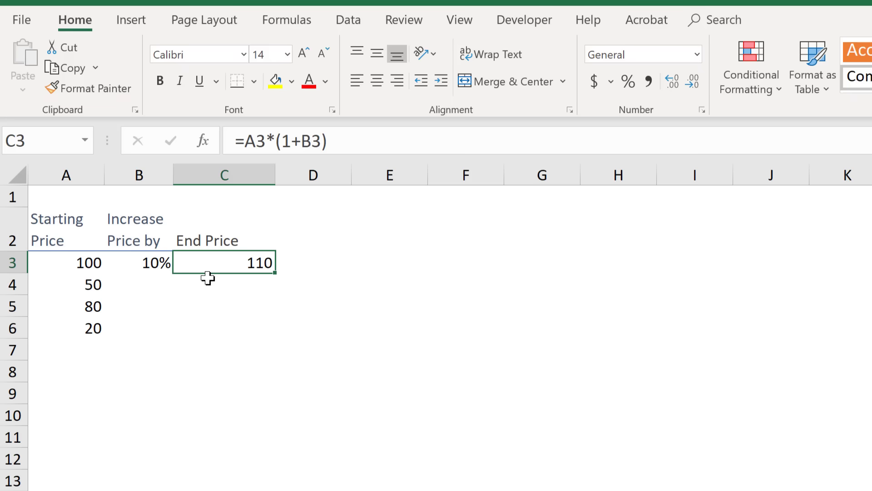
# Change the increase in B3 to 5%, recalculating the End Price to 105.
pyautogui.click(160, 268)
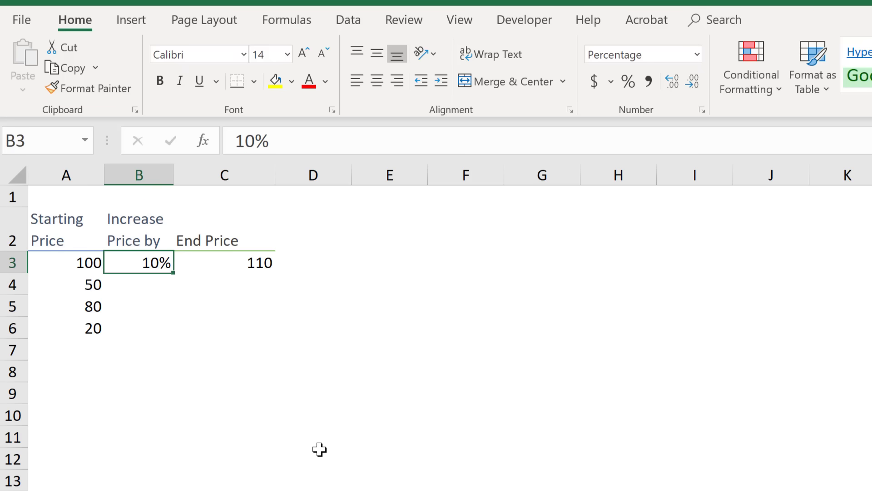
pyautogui.write('5')
pyautogui.hotkey('ctrl', 'Return')
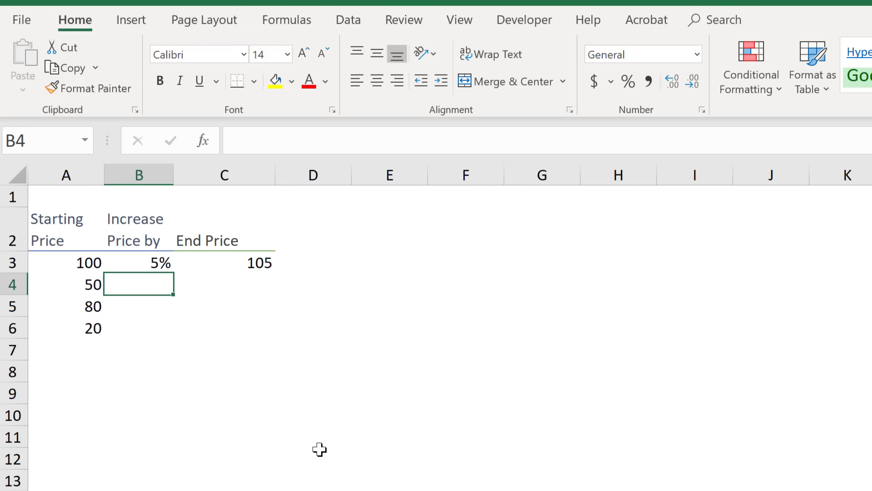
# Enter increases of 20% in B4 and 0.05 in B5.
pyautogui.write('20')
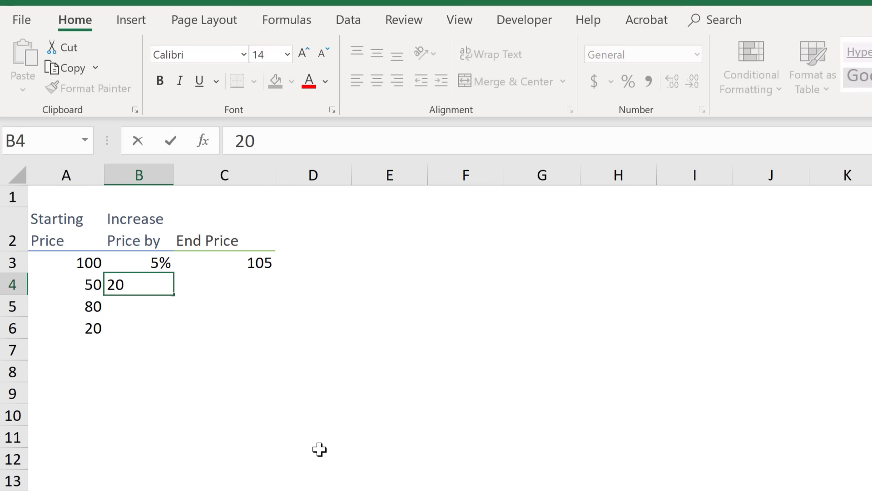
pyautogui.write('%')
pyautogui.hotkey('ctrl', 'Return')
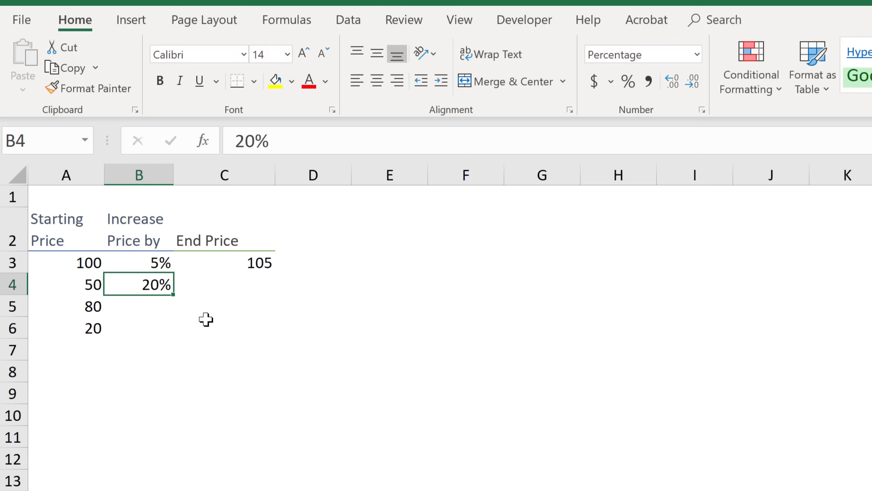
pyautogui.click(152, 306)
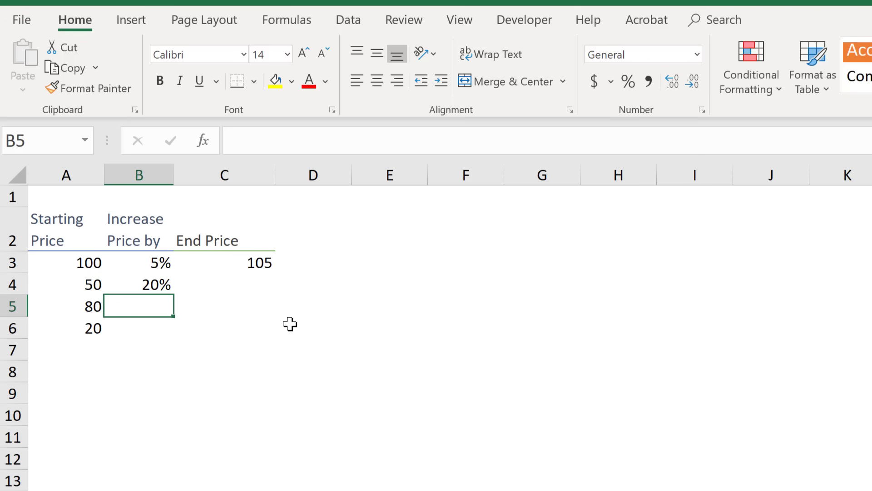
pyautogui.write('0.05')
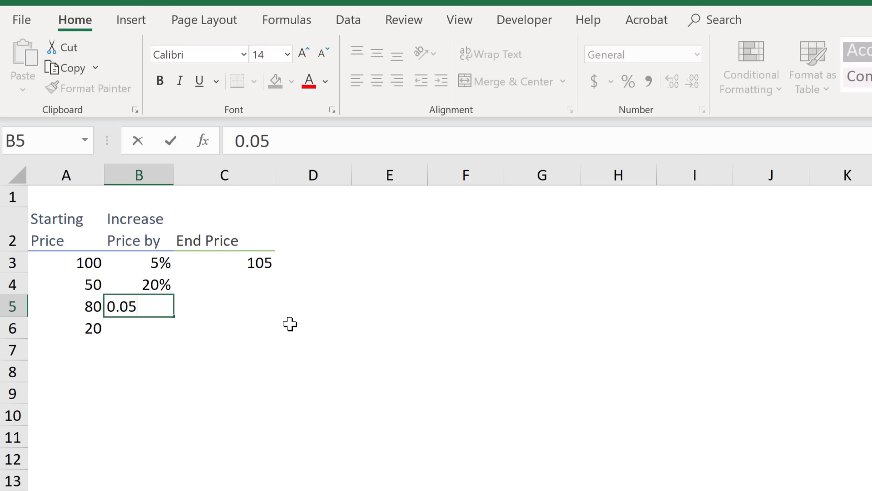
pyautogui.hotkey('ctrl', 'Return')
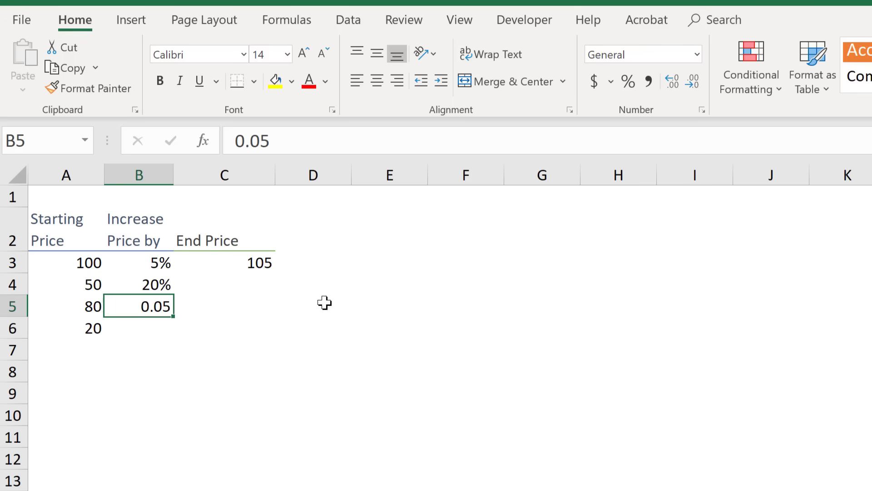
# Copy the End Price formula down to C5 and format B5 as a percentage.
pyautogui.click(270, 265)
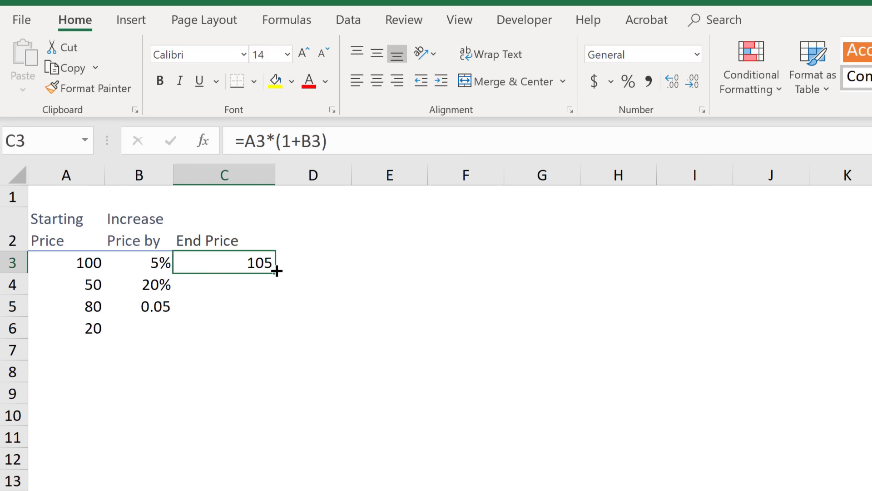
pyautogui.moveTo(272, 280); pyautogui.dragTo(255, 308)
pyautogui.click(231, 310)
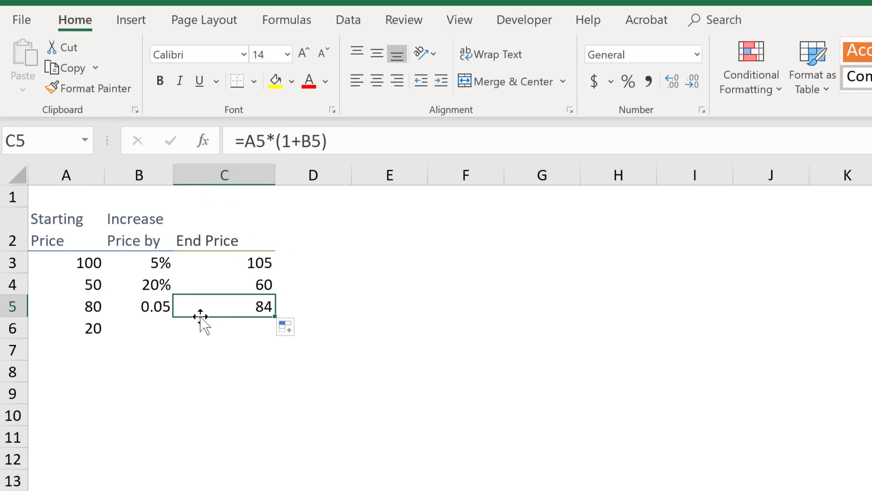
pyautogui.click(155, 305)
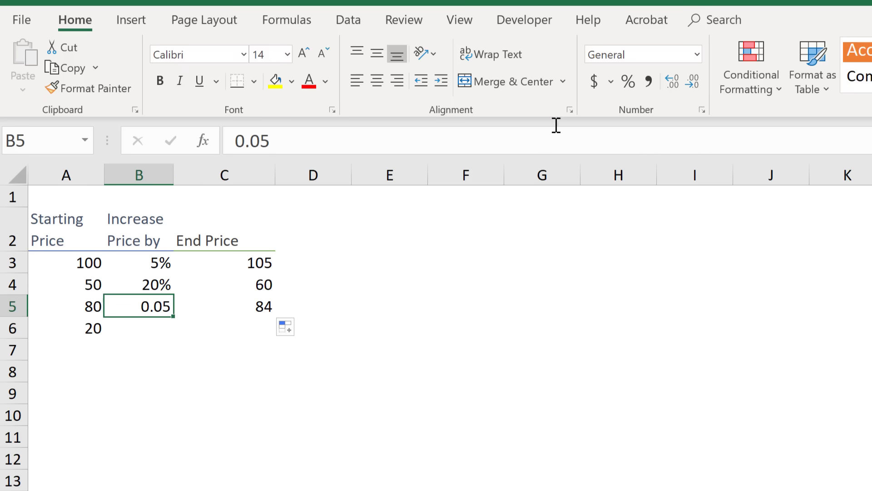
pyautogui.click(628, 81)
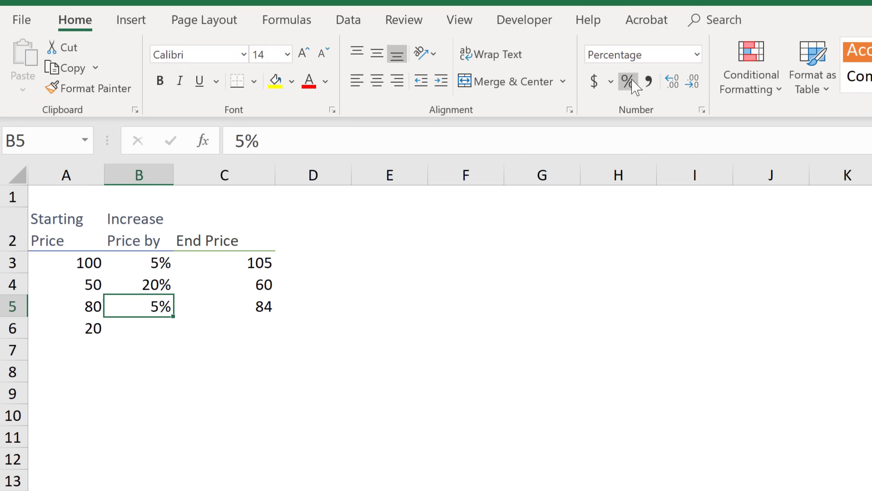
# Set the increase in B6 to 30%.
pyautogui.click(157, 327)
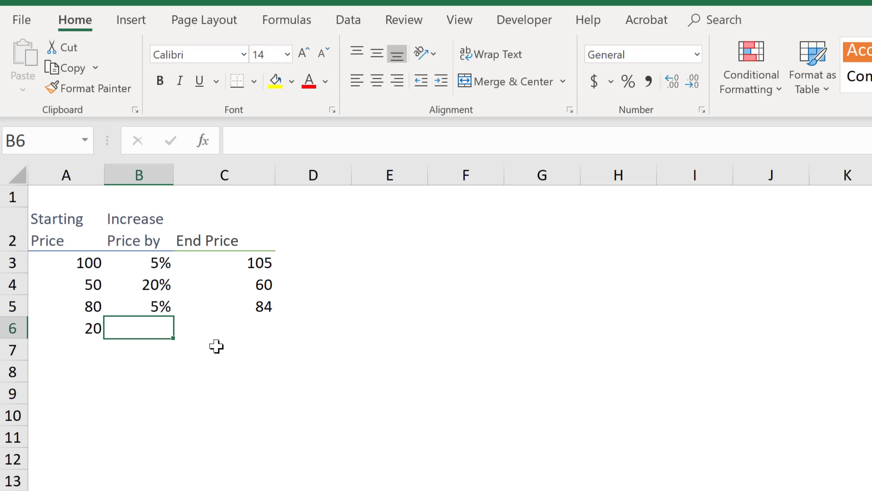
pyautogui.write('30')
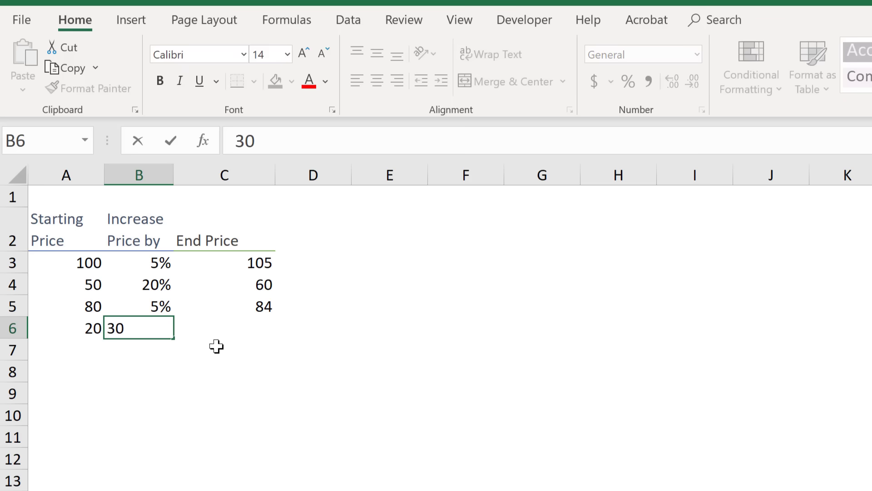
pyautogui.hotkey('ctrl', 'Return')
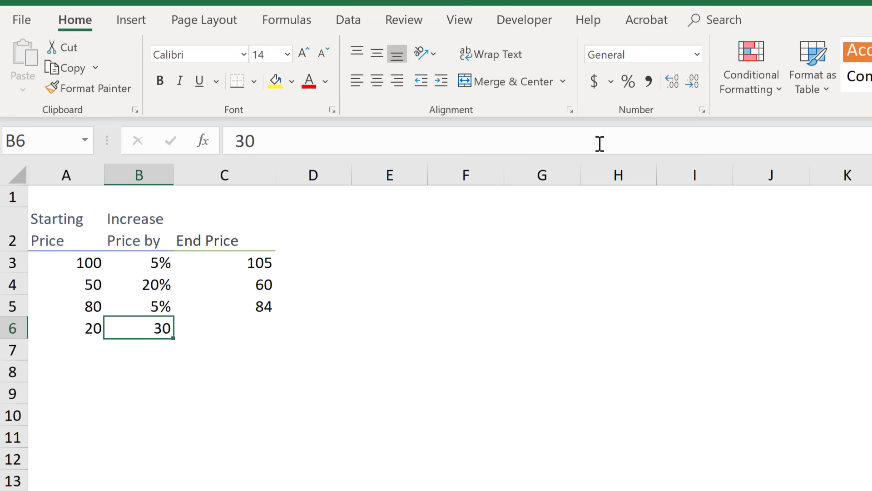
pyautogui.click(628, 82)
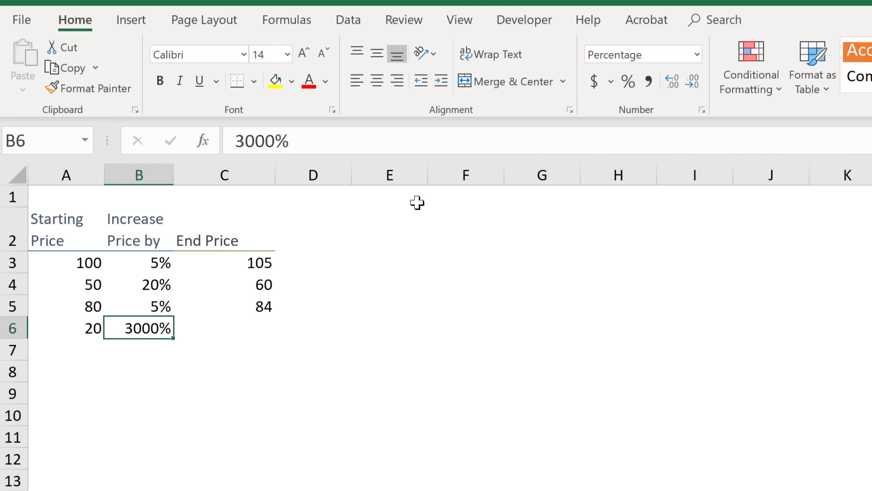
pyautogui.write('30')
pyautogui.hotkey('ctrl', 'Return')
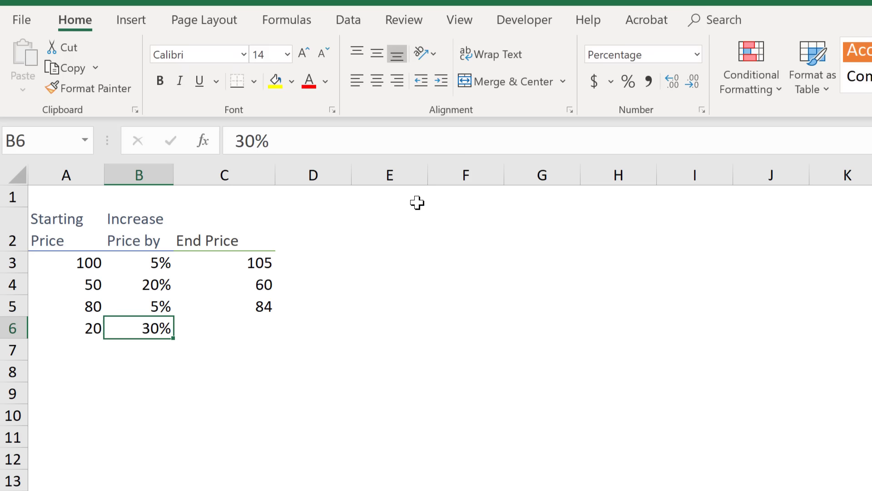
# Copy the End Price formula down to C6, giving 26.
pyautogui.click(264, 310)
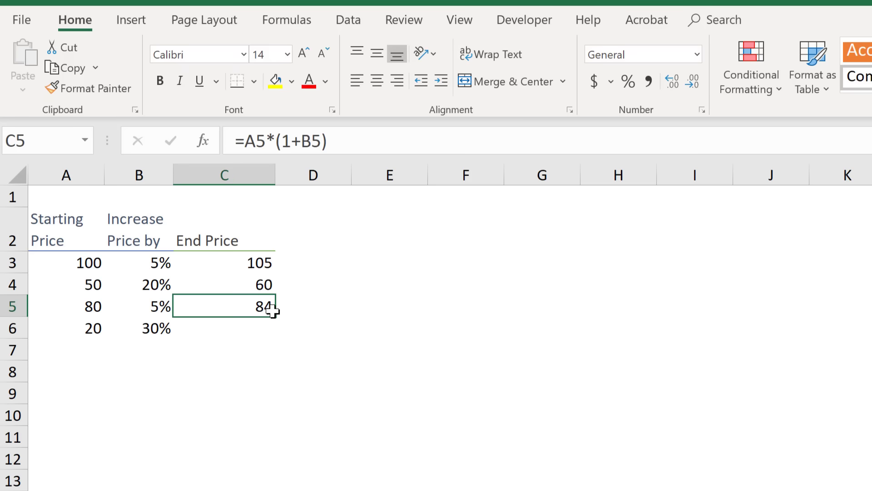
pyautogui.moveTo(274, 319); pyautogui.dragTo(248, 350)
pyautogui.click(237, 332)
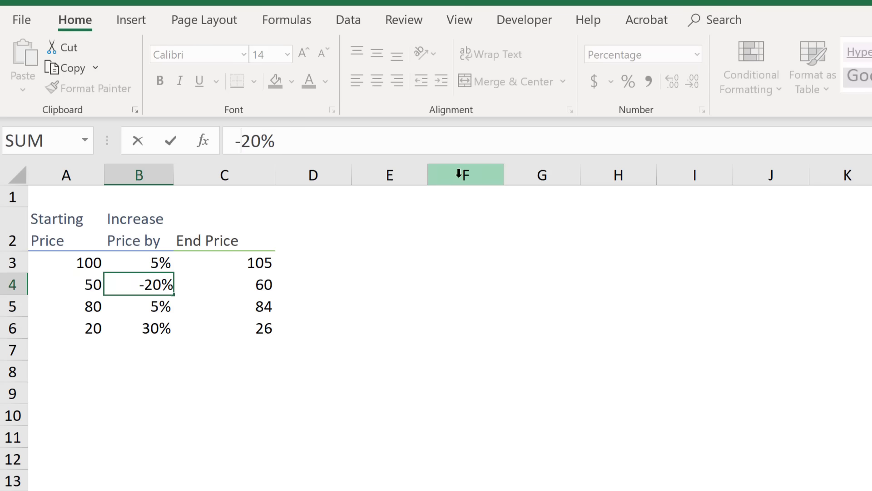
# Commit -20% in B4 and check C4's End Price drops to 40.
pyautogui.hotkey('ctrl', 'Return')
pyautogui.press('Right')
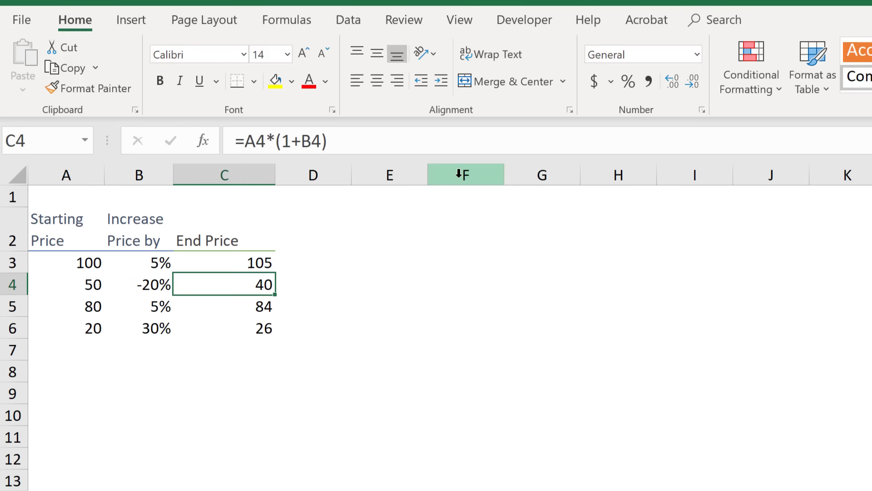